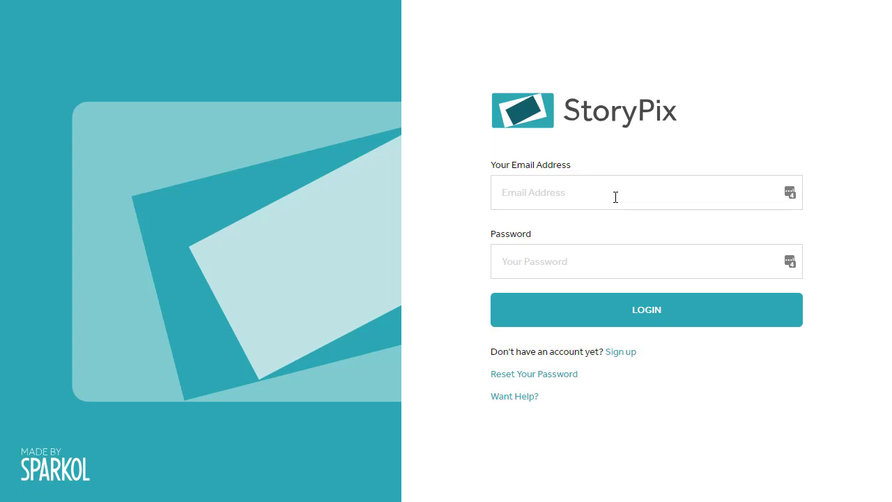
Step: Log in to StoryPix with the account e-mail address and password
left_click(616, 197)
left_click(575, 263)
type("•••")
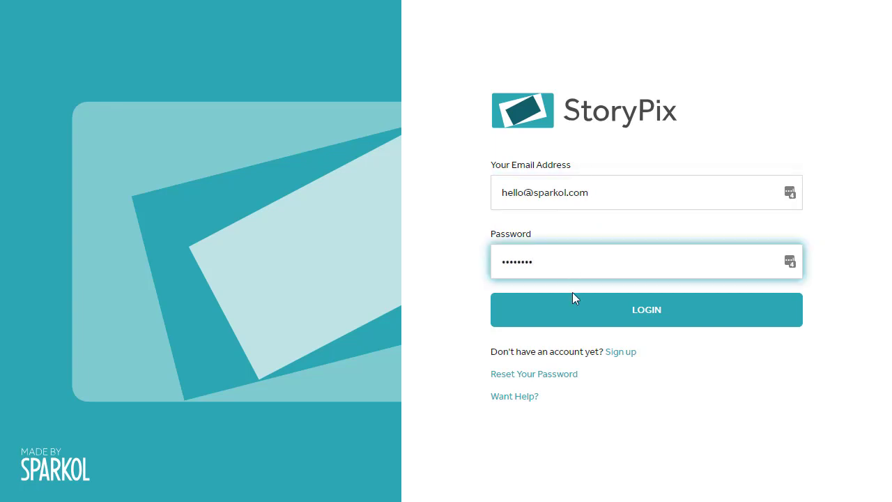
left_click(576, 315)
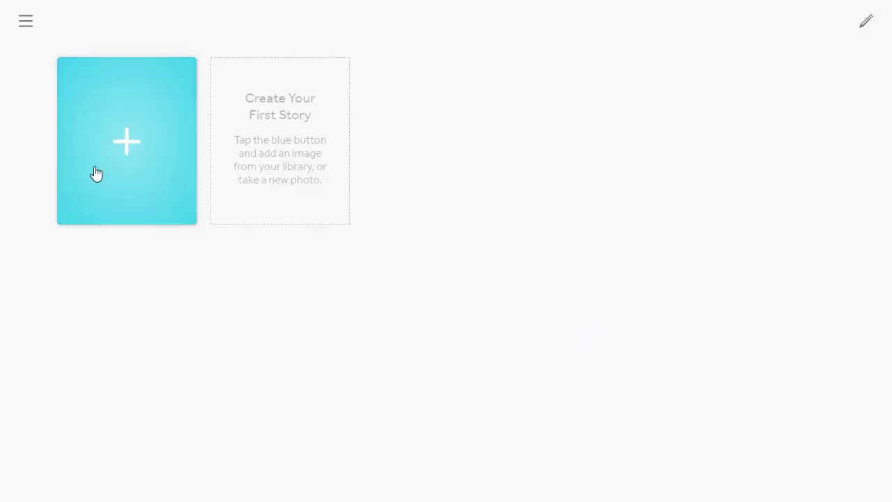
Step: Start a new story from the Mona_Lisa_by_Leonardo_da_Vinci photo in Pictures as its first scene
left_click(97, 173)
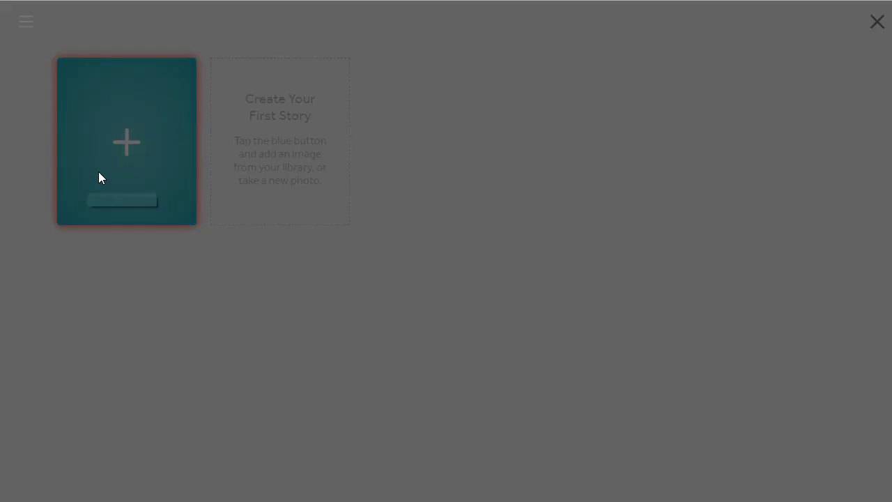
left_click(327, 182)
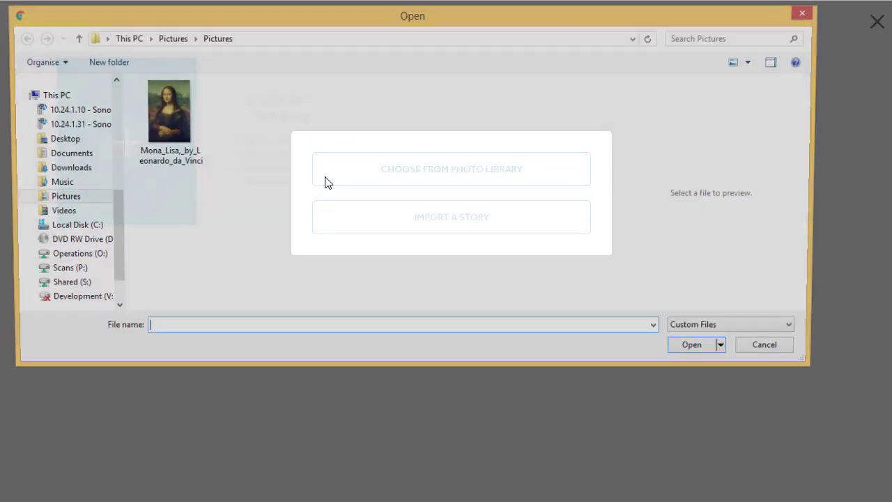
left_click(159, 122)
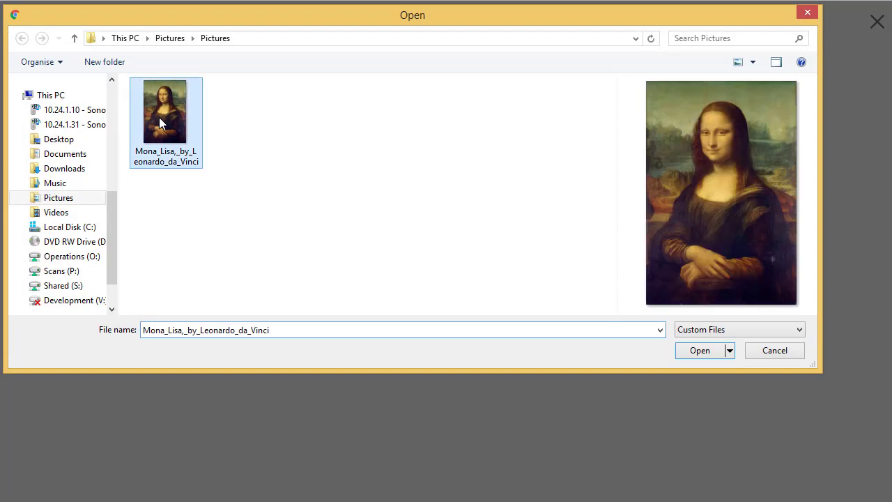
left_click(697, 350)
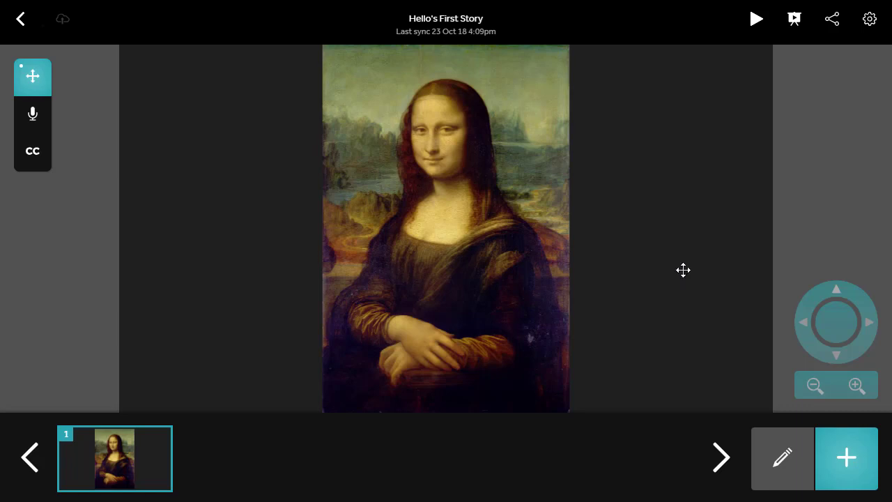
Step: Add scenes 2, 3 and 4, each showing the Mona Lisa image
left_click(832, 448)
left_click(829, 448)
left_click(829, 448)
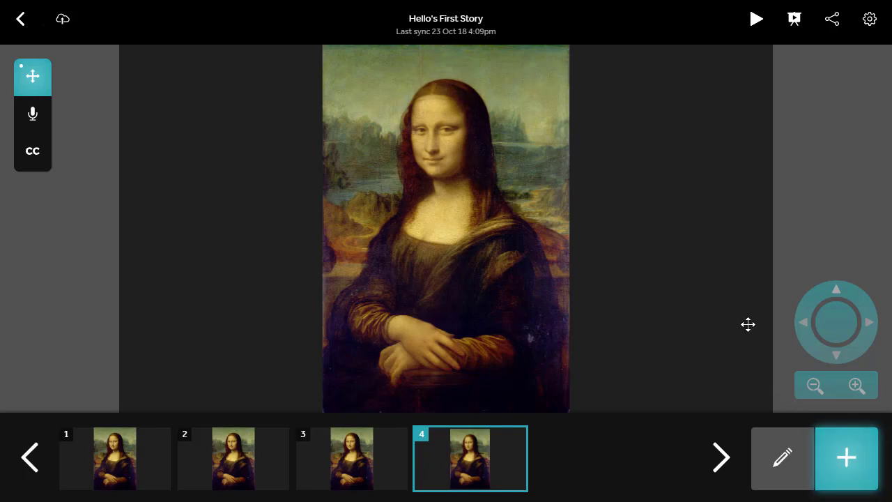
left_click_drag(820, 292, 847, 282)
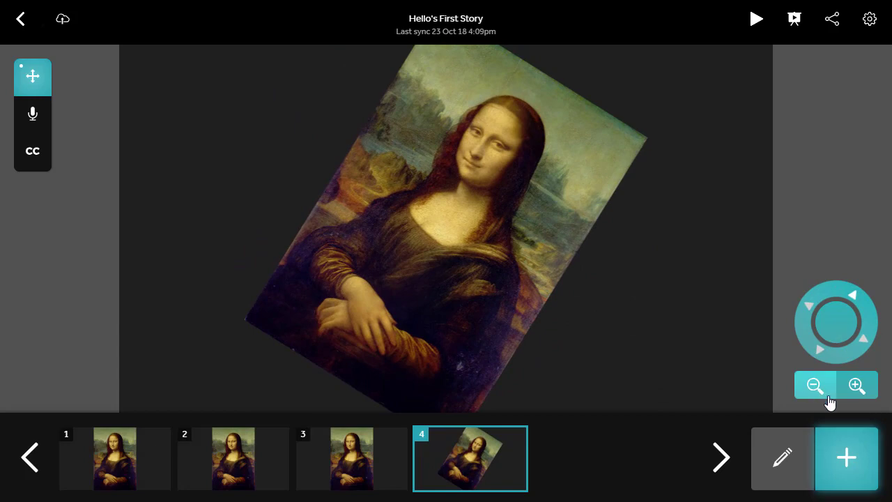
left_click(875, 383)
left_click(877, 381)
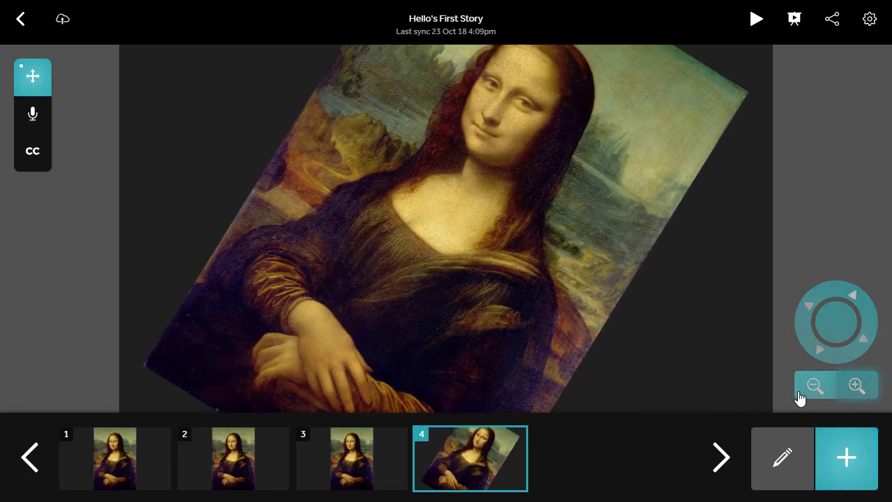
left_click(807, 396)
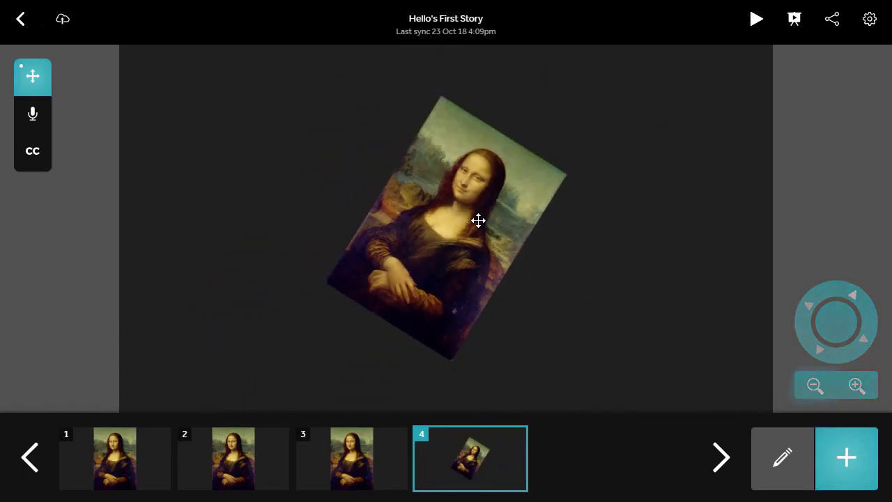
left_click_drag(444, 233, 501, 277)
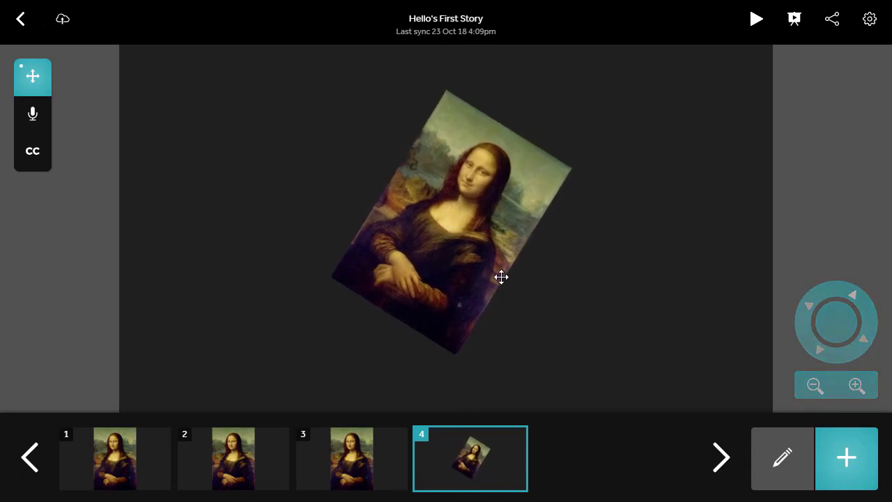
double_click(837, 329)
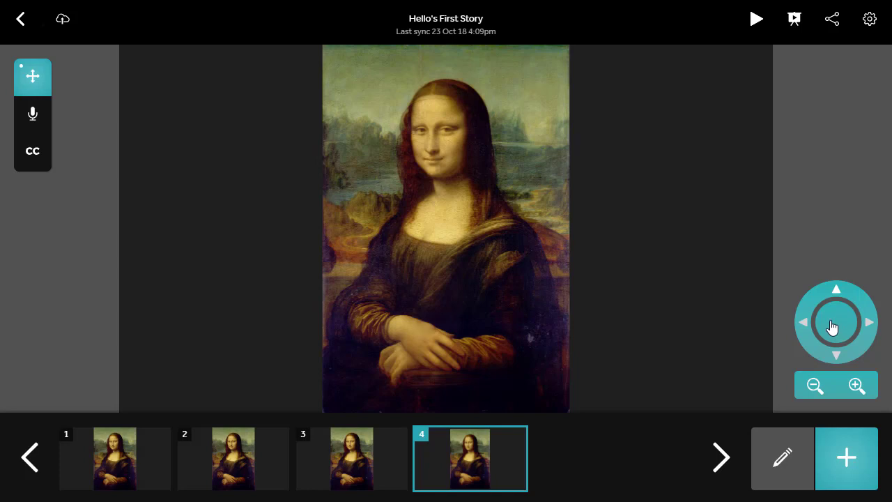
Step: Delete scene 4 in scene-editing mode, leaving three Mona Lisa scenes
left_click(759, 444)
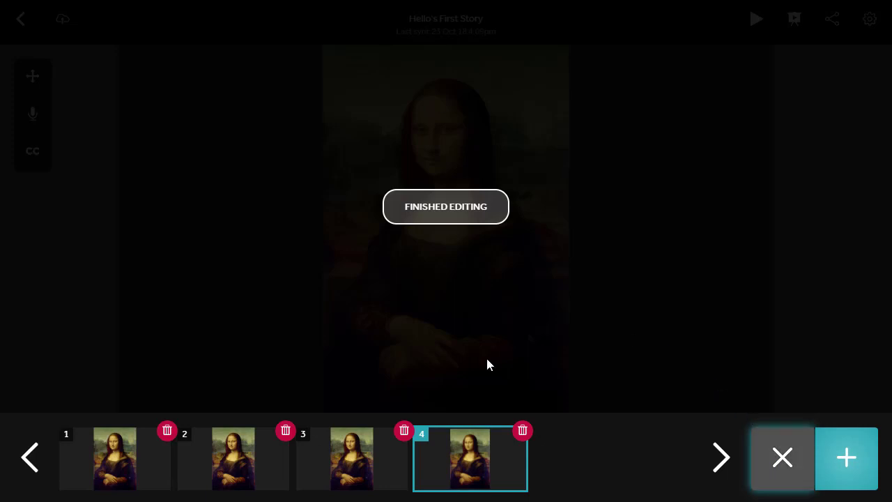
left_click(517, 431)
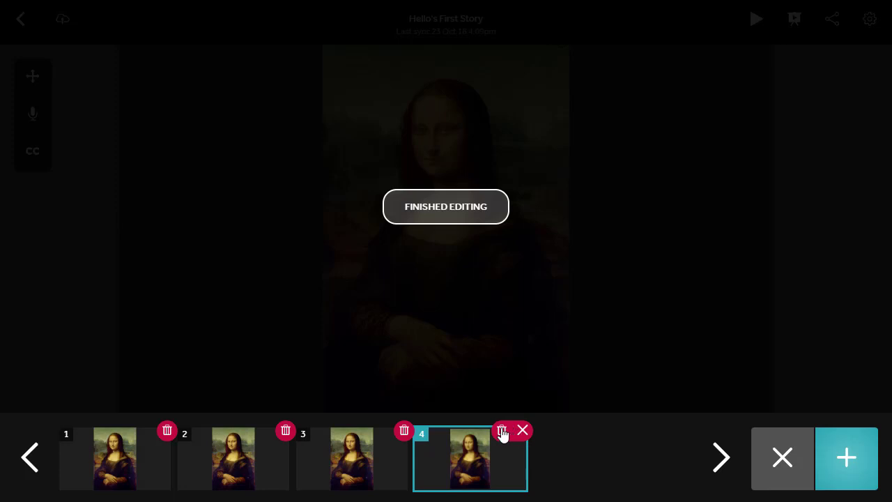
left_click(502, 431)
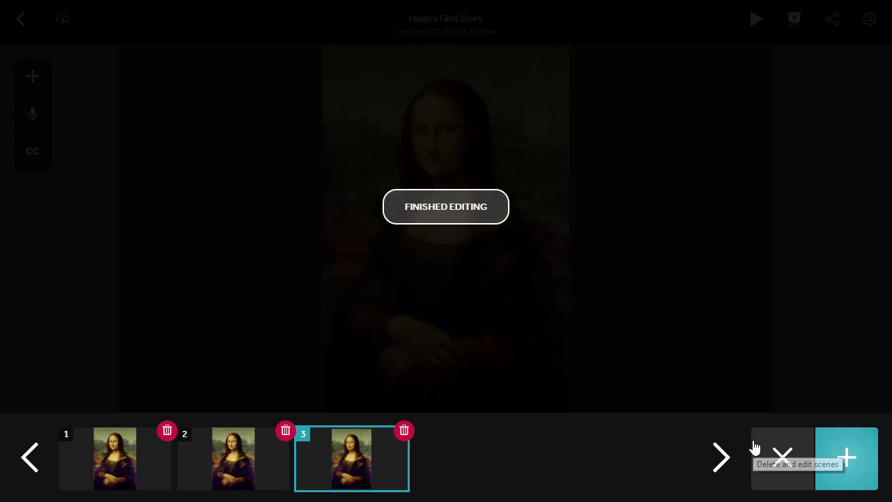
left_click(472, 223)
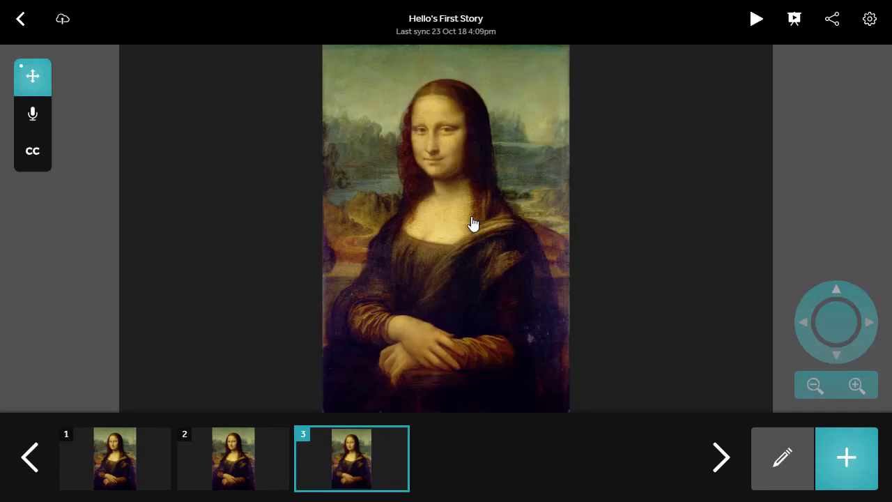
Step: Zoom scene 2's painting in so it frames the Mona Lisa's torso and folded hands
left_click(254, 445)
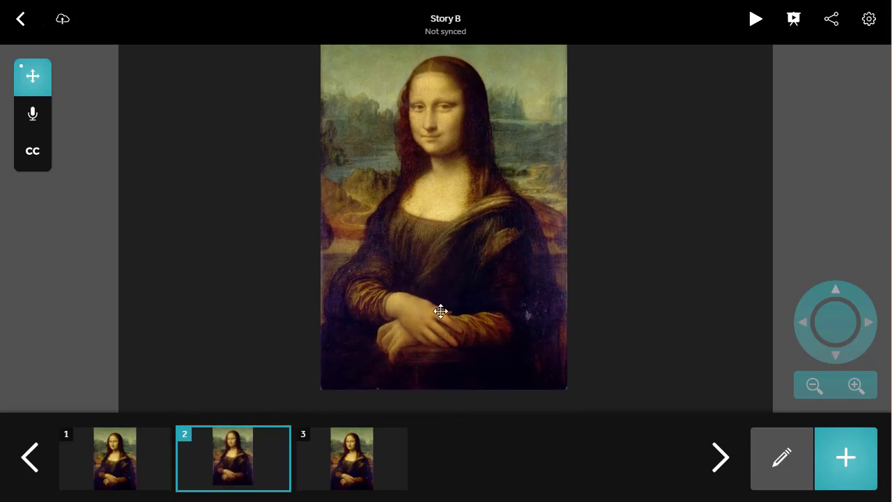
left_click(860, 388)
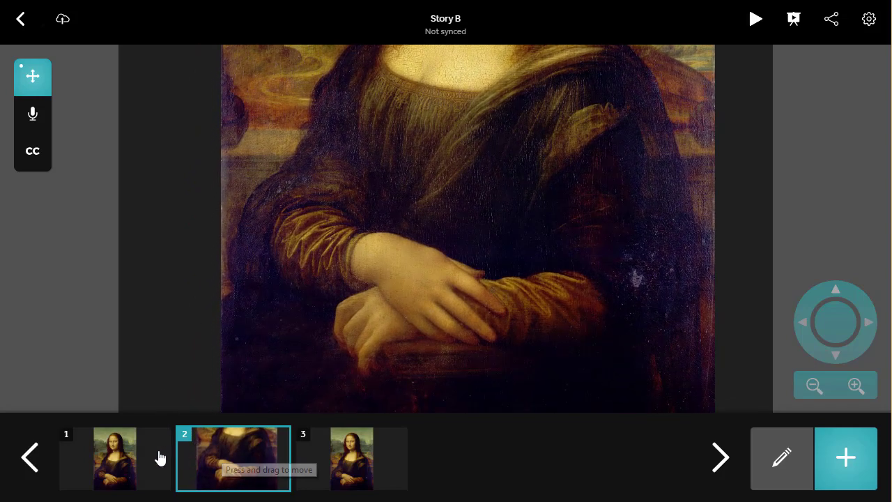
left_click(152, 457)
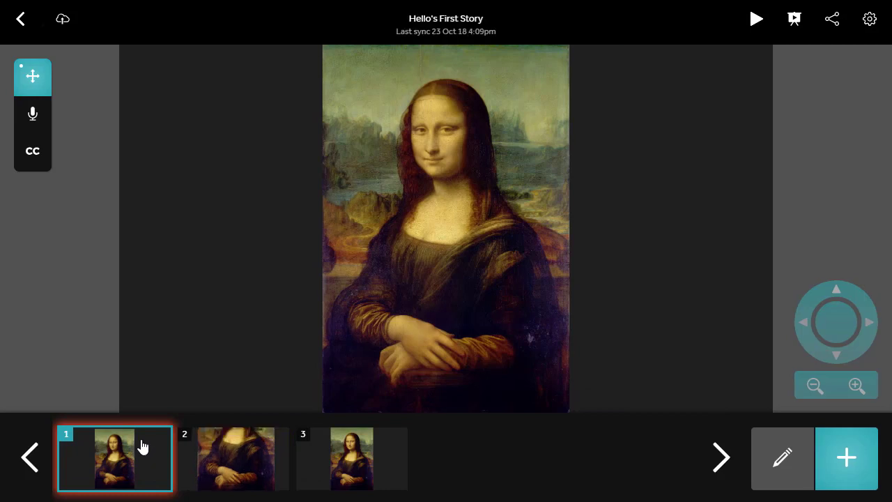
Step: Record voice narration for scenes 1, 2 and 3 in one continuous pass
left_click(42, 120)
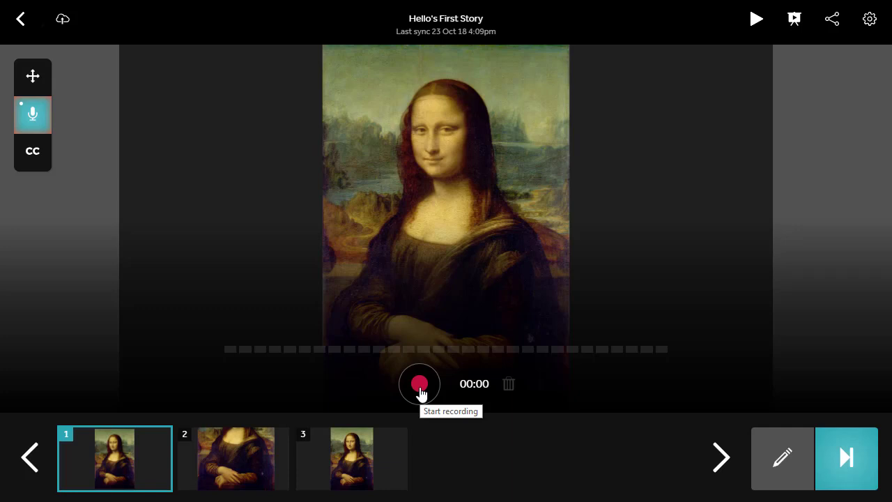
left_click(419, 385)
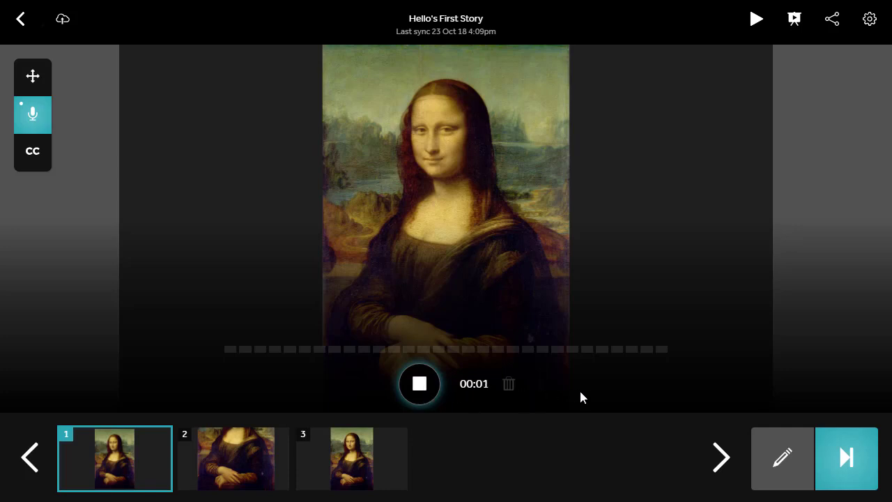
left_click(835, 468)
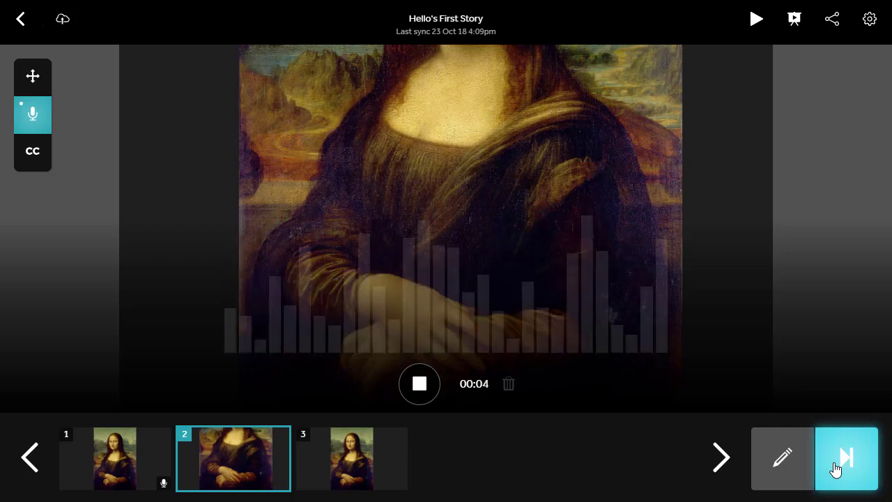
left_click(836, 469)
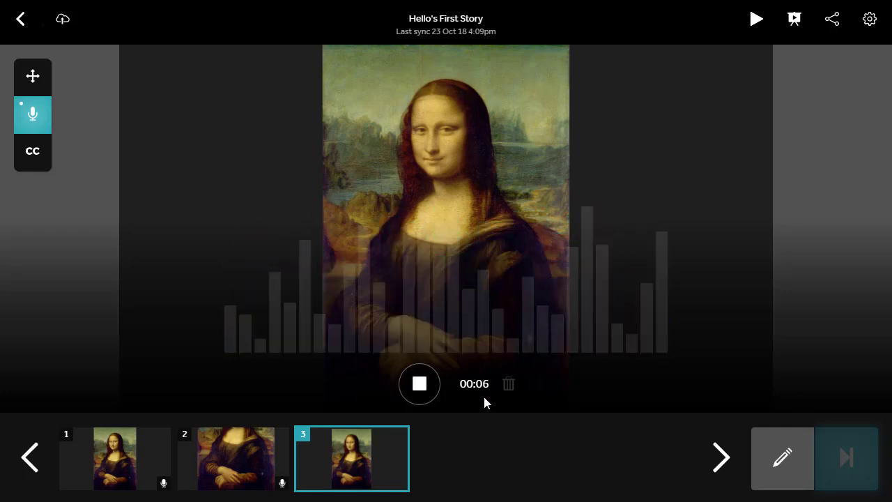
left_click(422, 388)
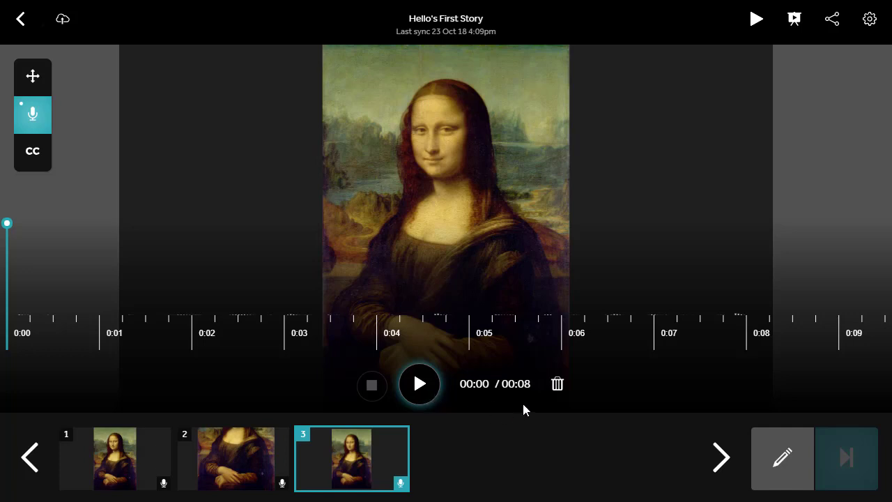
Step: Delete scene 3's narration clip so only scenes 1 and 2 remain narrated
left_click(557, 384)
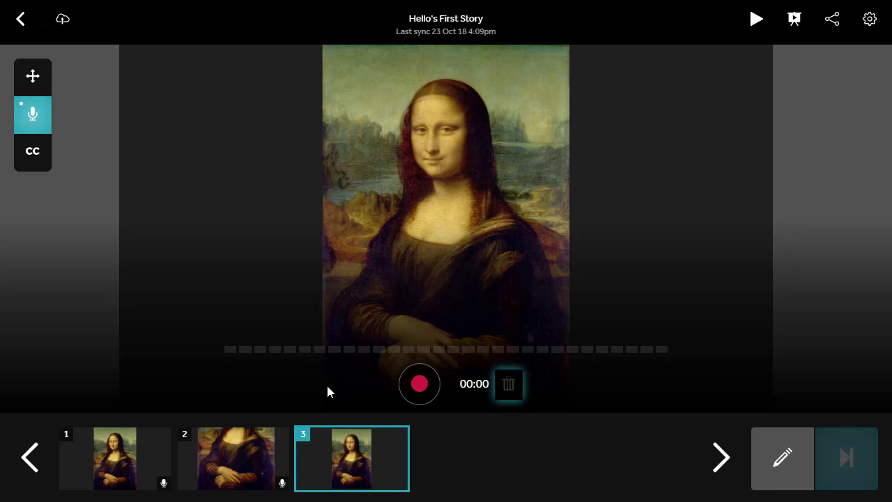
left_click(136, 428)
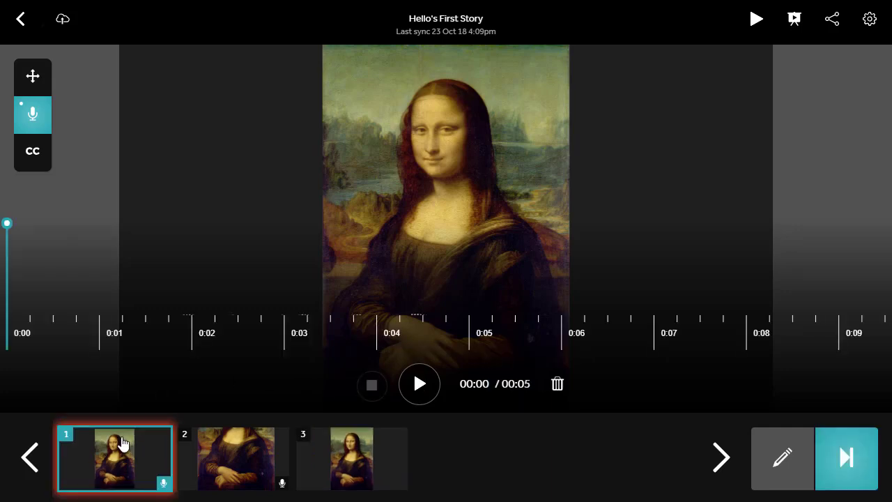
left_click(32, 154)
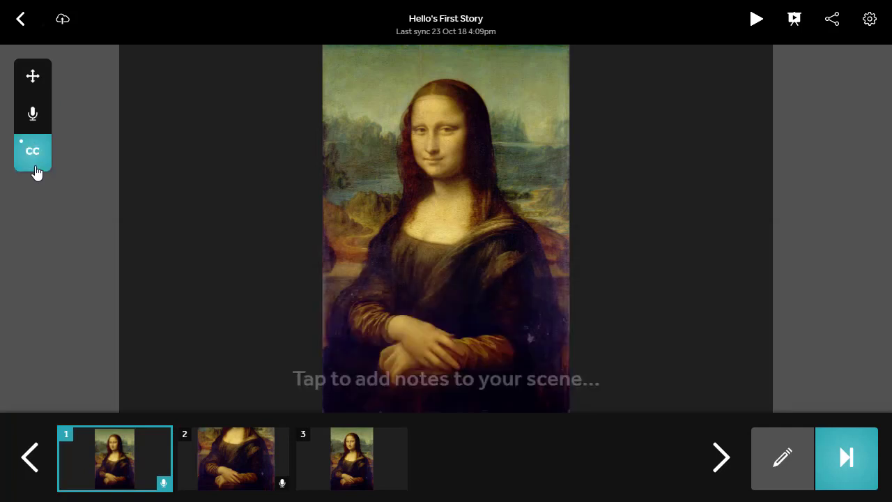
Step: Paste the caption 'The Mona Lisa is the worlds most famous painting.' onto scene 1
left_click(362, 378)
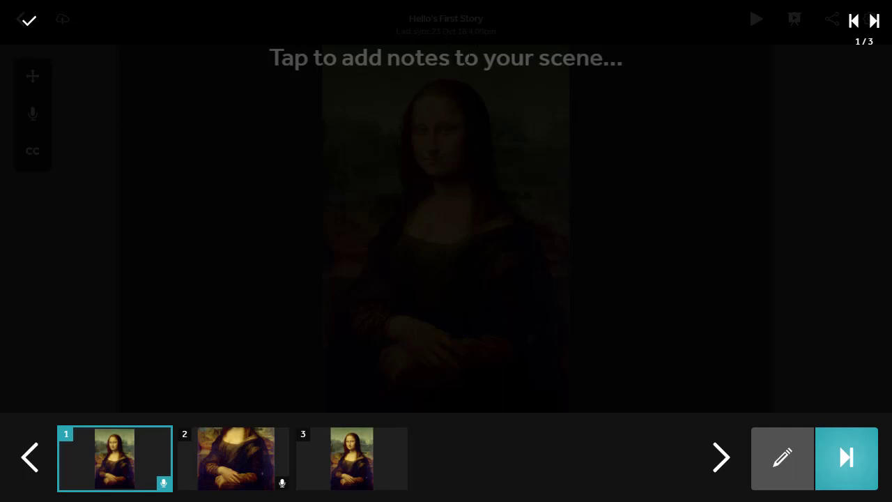
type("The Mona Lisa is the worlds most famous painting.")
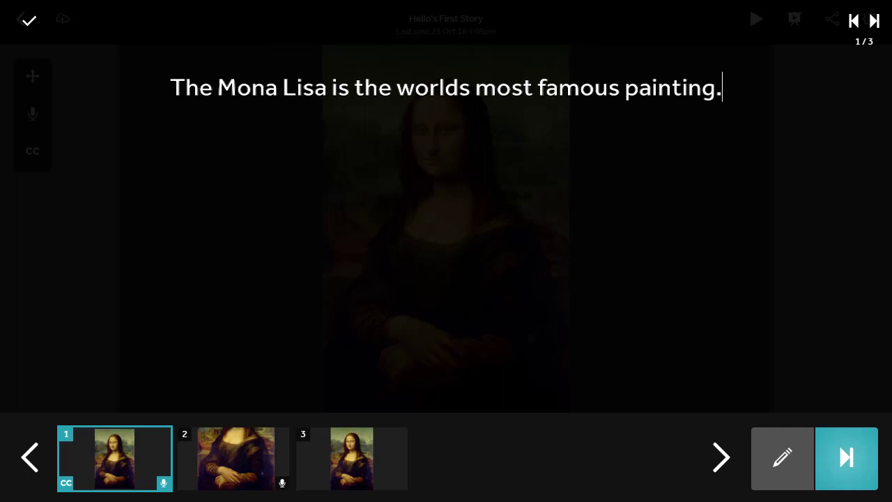
left_click(25, 18)
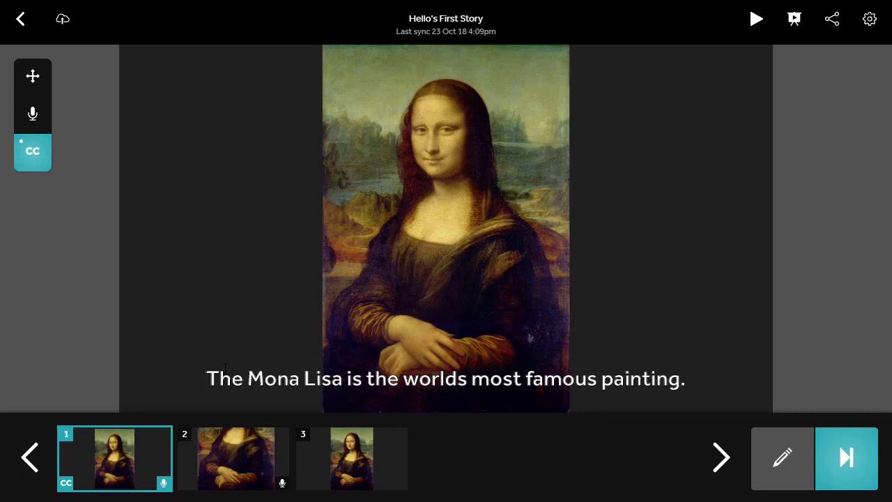
left_click(758, 34)
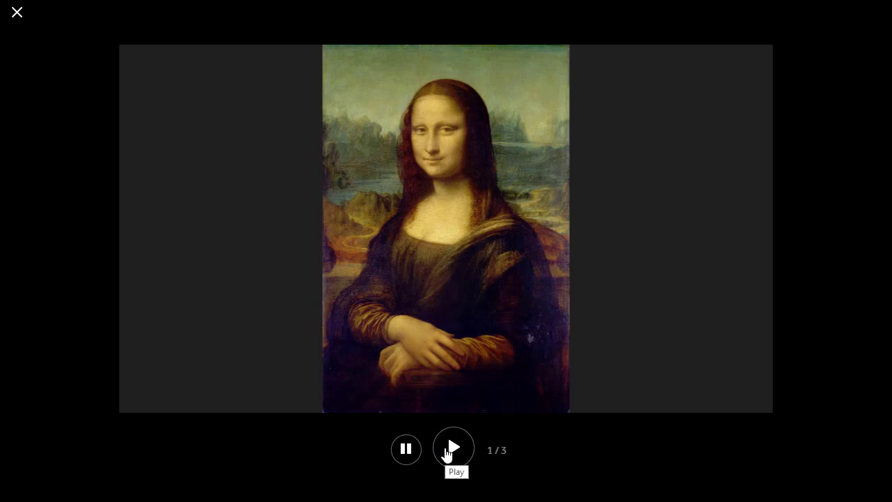
left_click(448, 451)
left_click(17, 14)
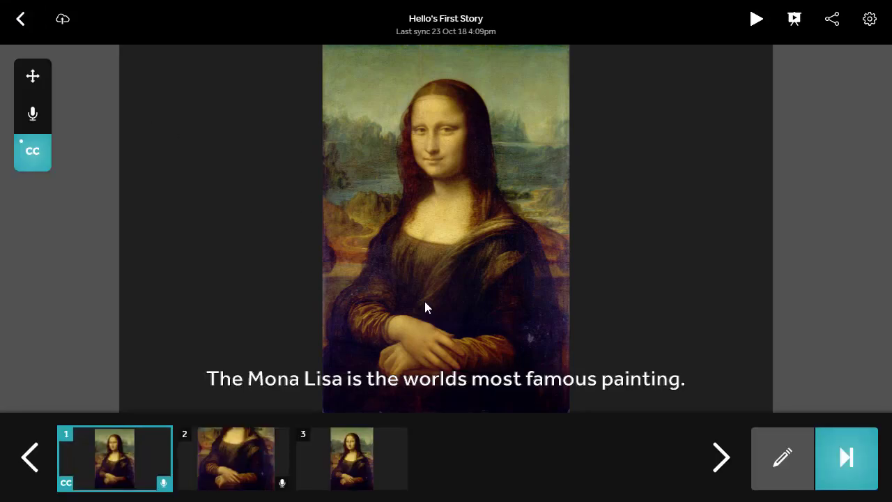
left_click(793, 20)
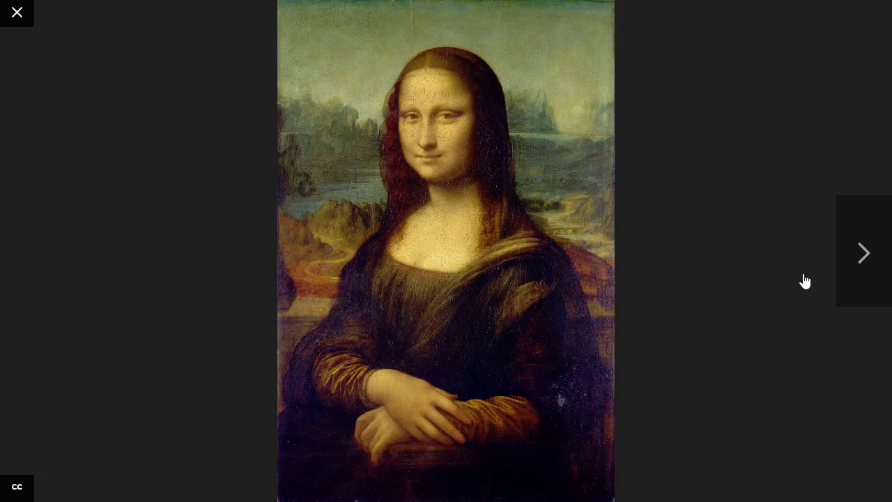
left_click(845, 294)
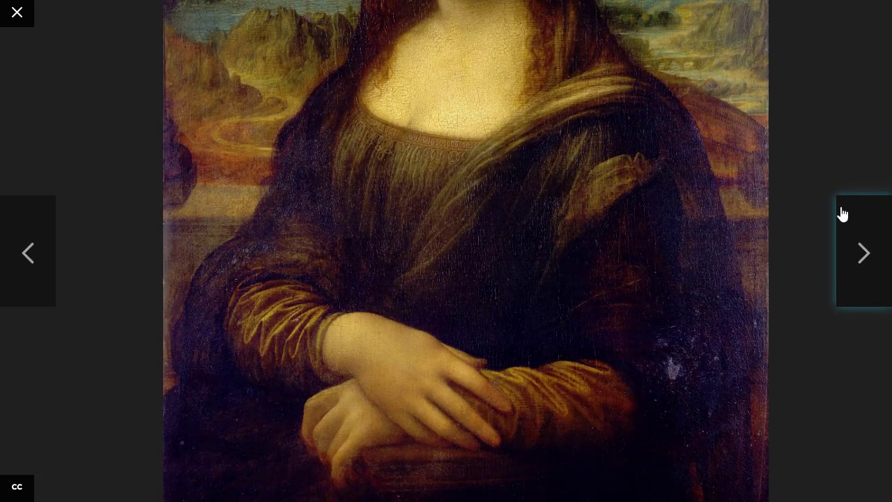
left_click(46, 262)
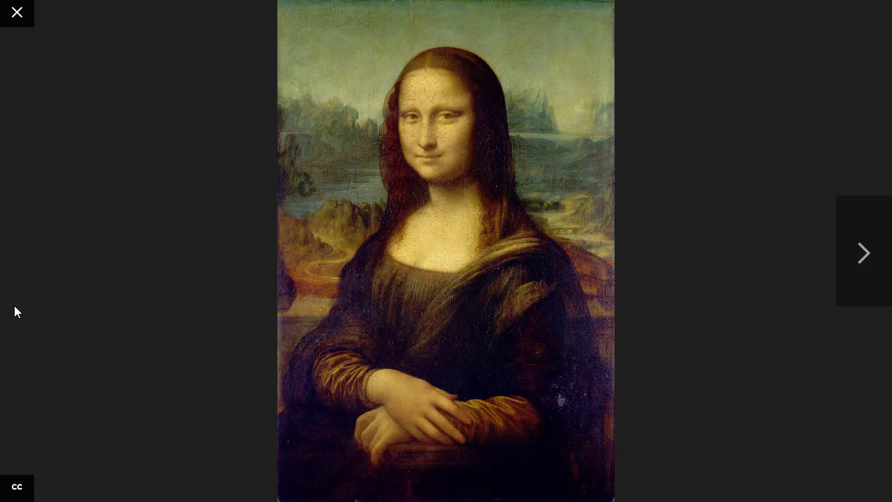
left_click(31, 490)
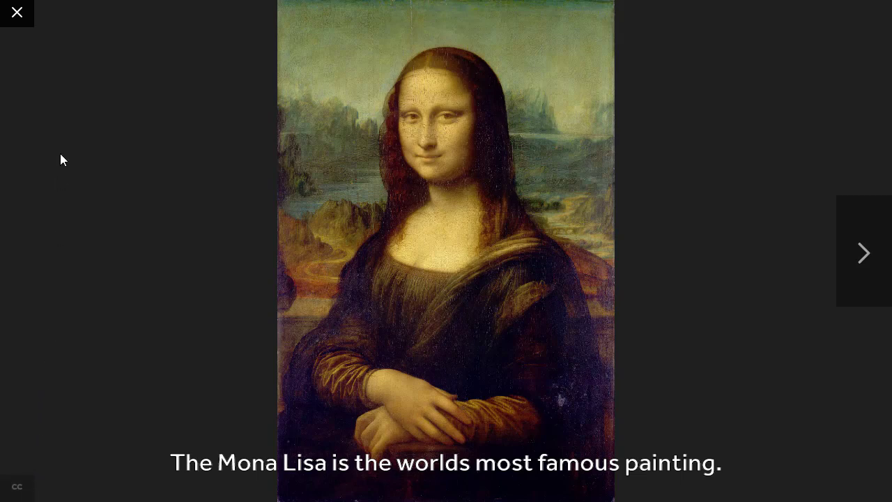
left_click(21, 14)
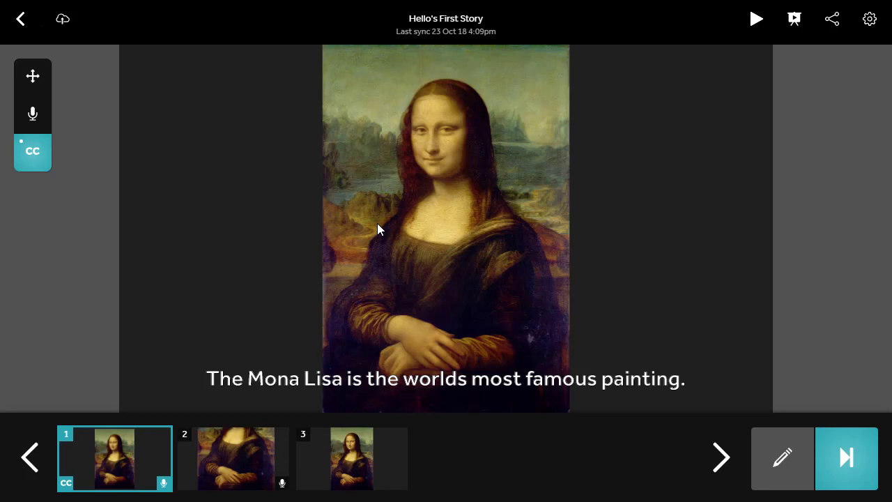
Step: Change the project title to 'Mona Lisa' in Settings
left_click(870, 21)
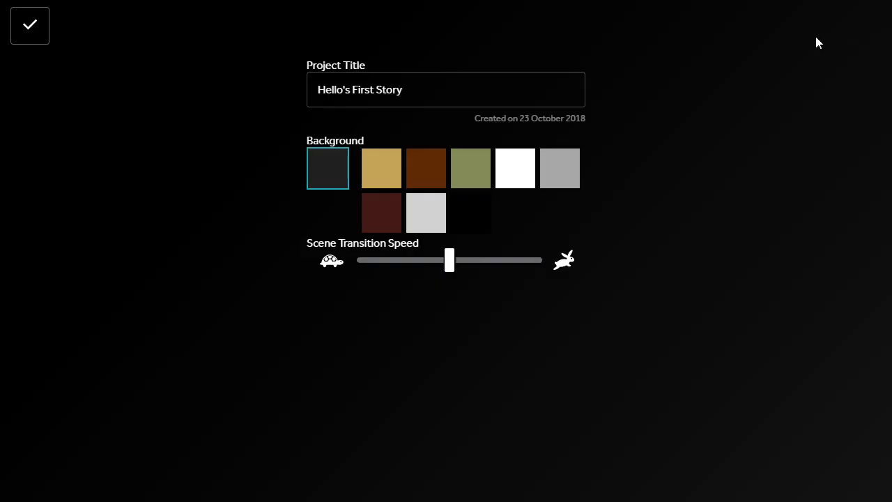
left_click(403, 90)
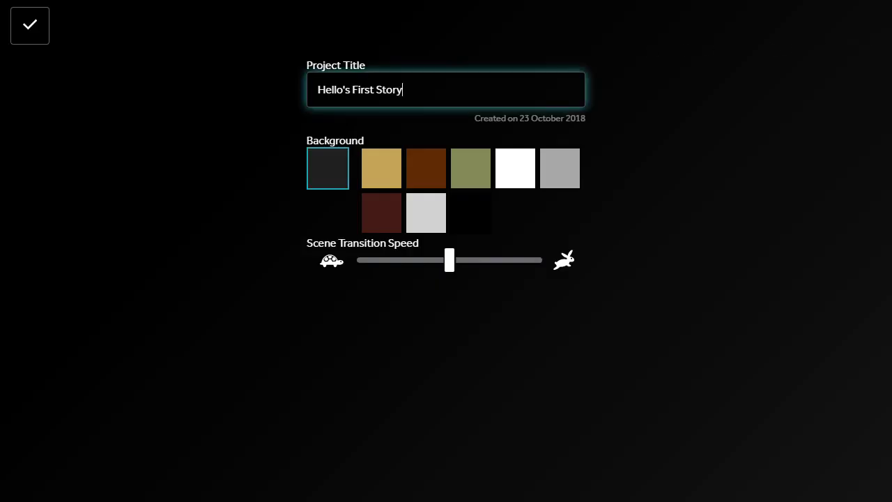
left_click_drag(403, 89, 275, 64)
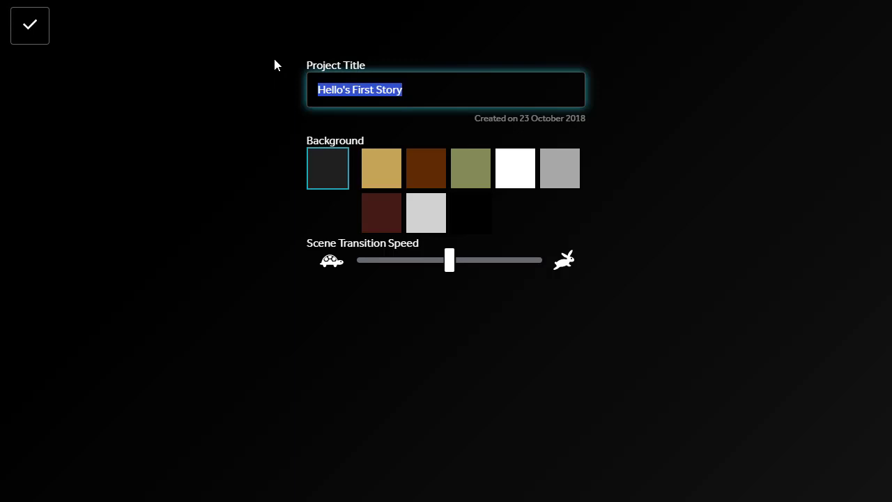
type("Mona Lisa")
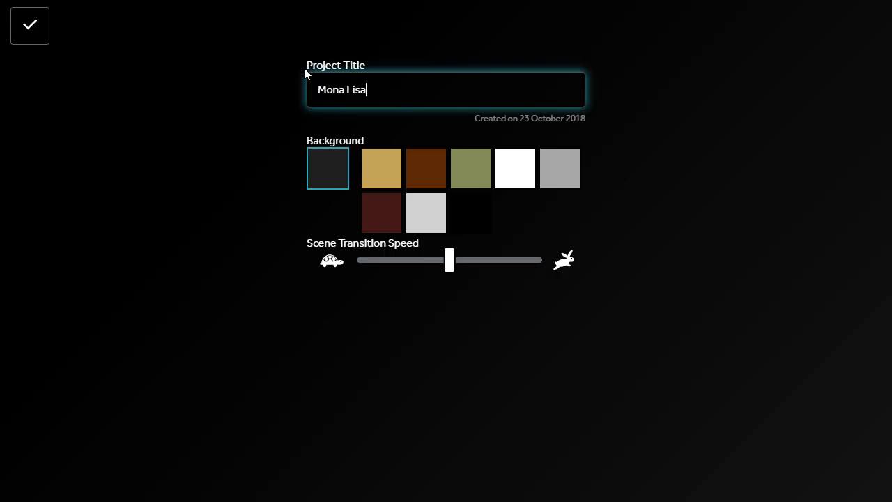
Step: Give the story a white background and a slower transition speed, then apply
left_click(409, 170)
left_click(466, 174)
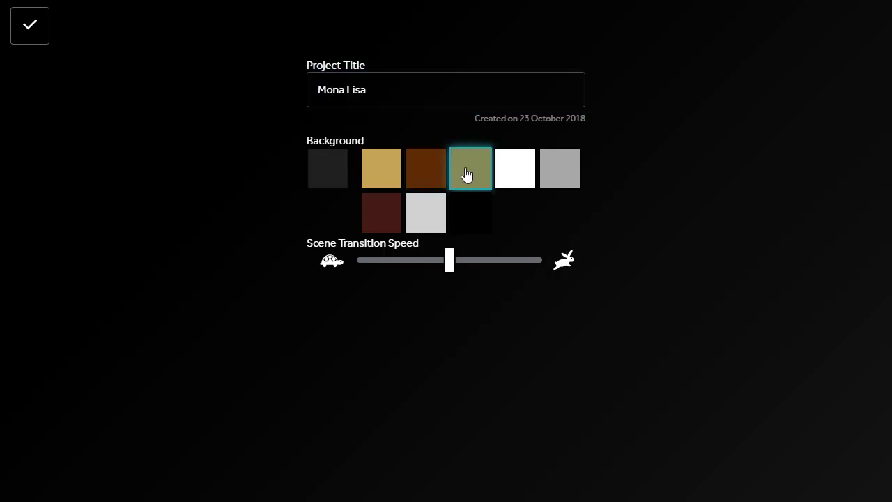
left_click(506, 175)
left_click_drag(449, 261, 486, 281)
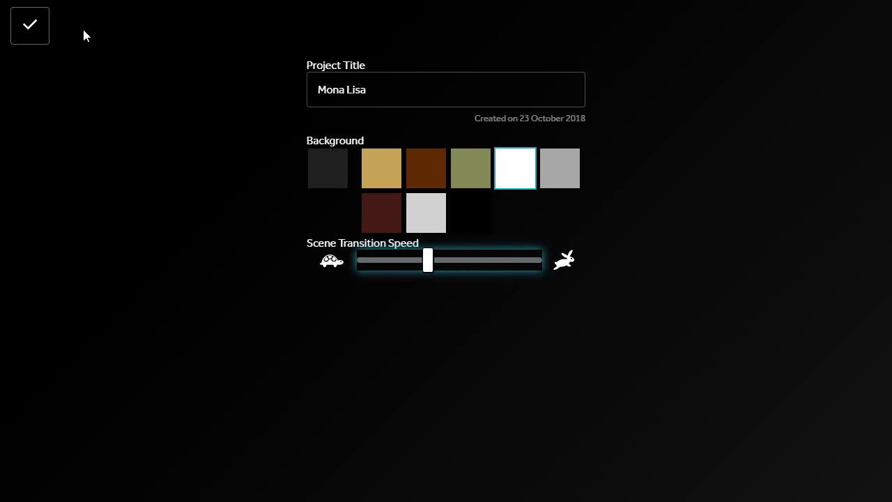
left_click(30, 27)
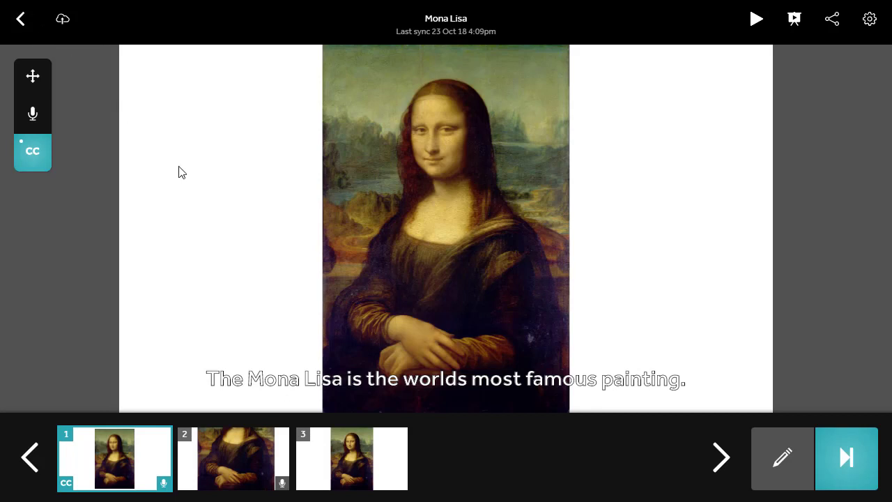
Step: Render and upload the story as a Private video
left_click(833, 20)
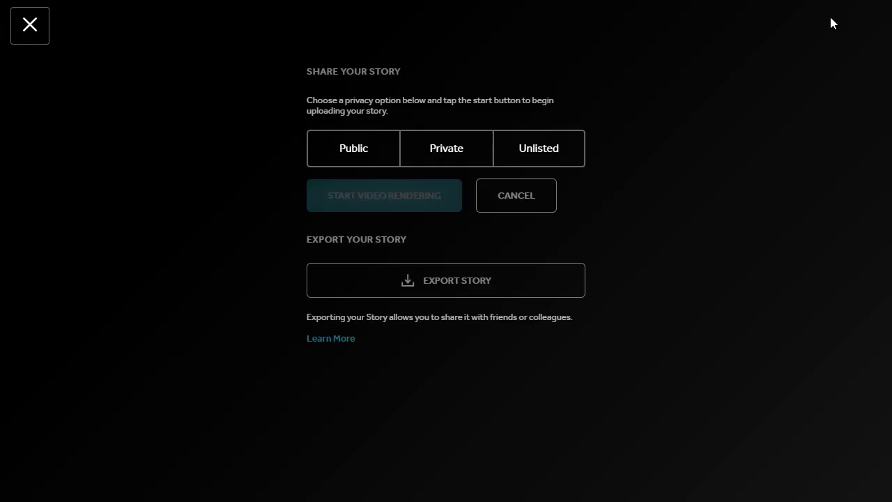
left_click(341, 156)
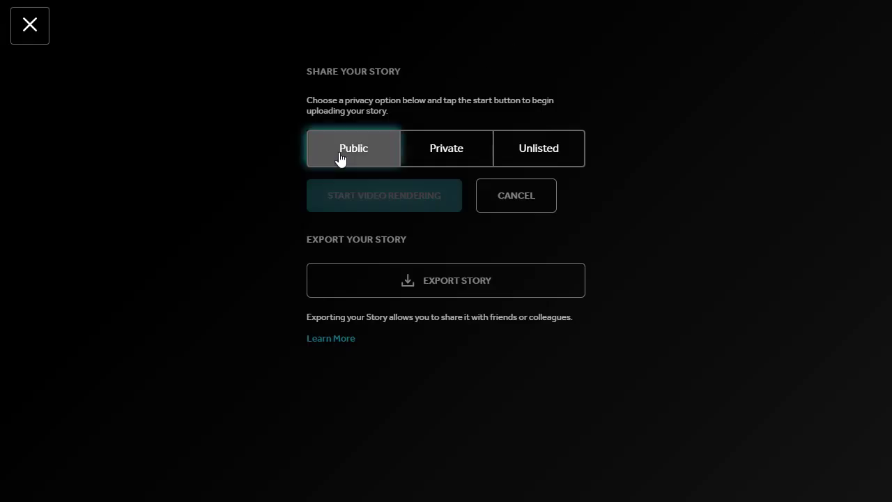
left_click(526, 141)
left_click(420, 148)
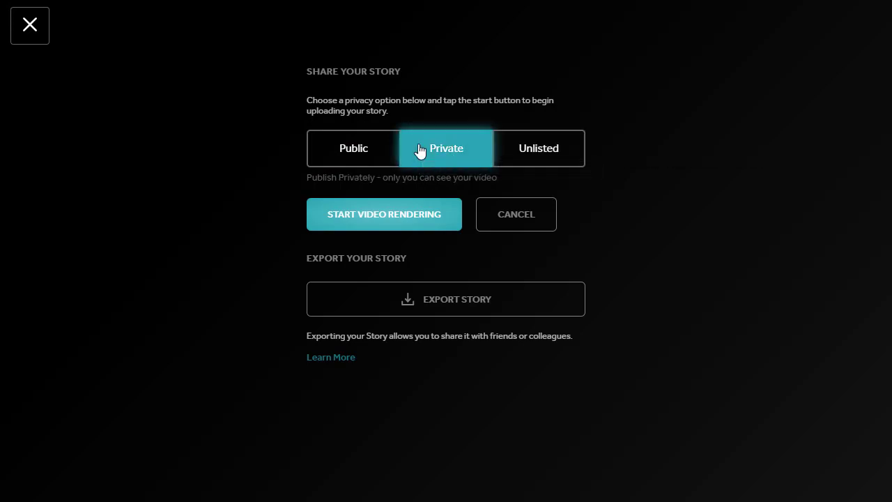
left_click(419, 232)
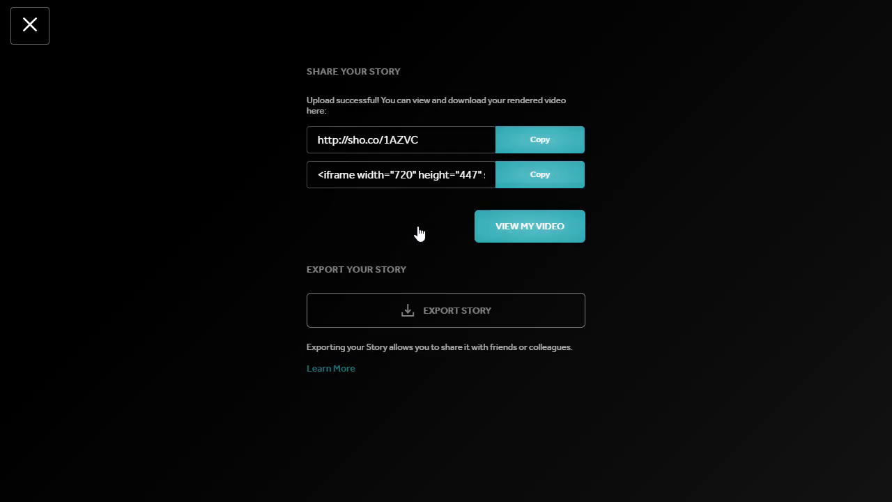
Step: Copy the video's share link and embed code, and view the published video
left_click(532, 144)
left_click(528, 181)
left_click(492, 234)
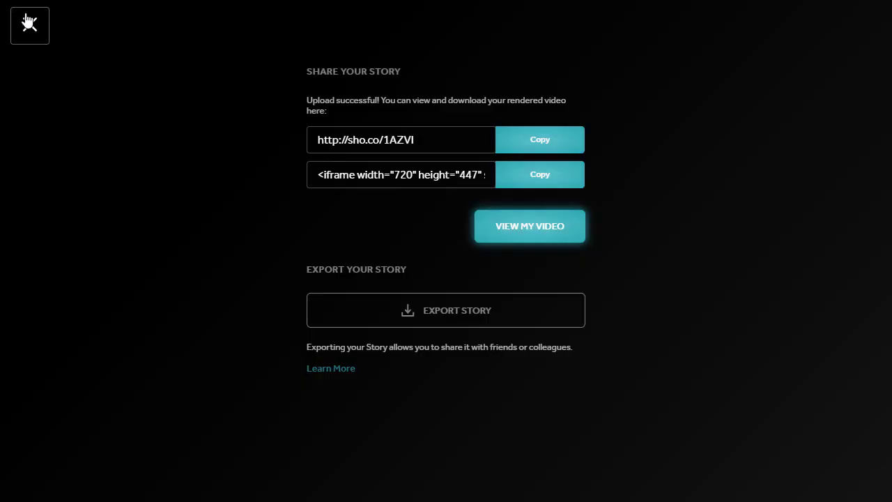
left_click(29, 26)
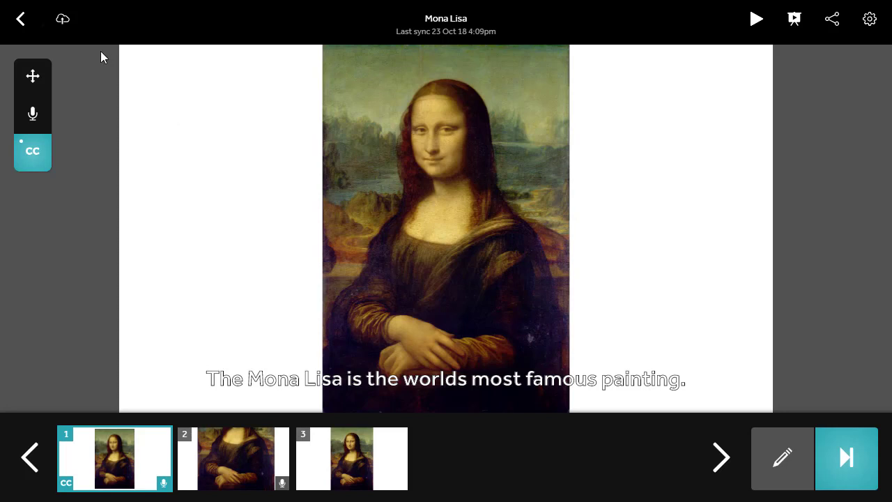
Step: Sync the Mona Lisa story to the cloud, then go back to the story listing
left_click(69, 31)
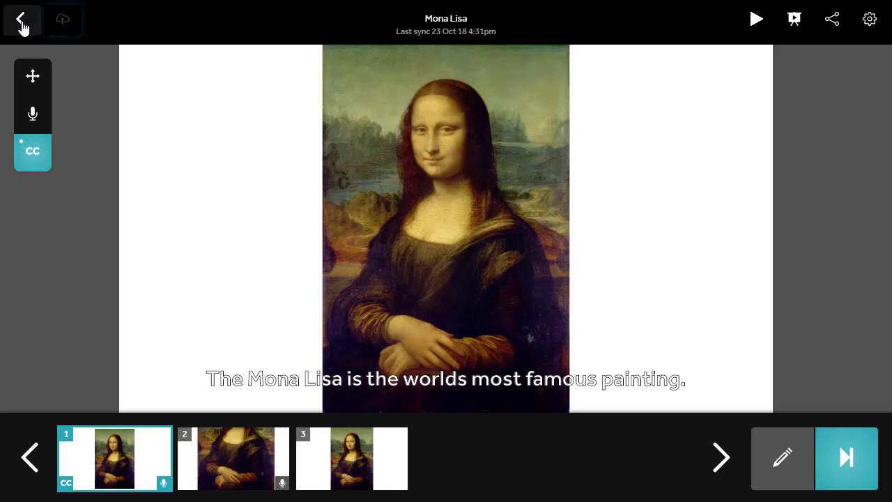
left_click(21, 21)
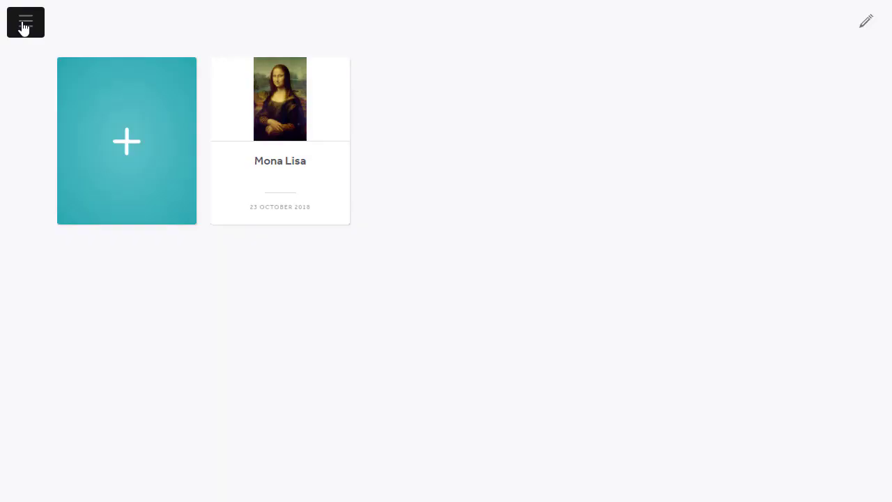